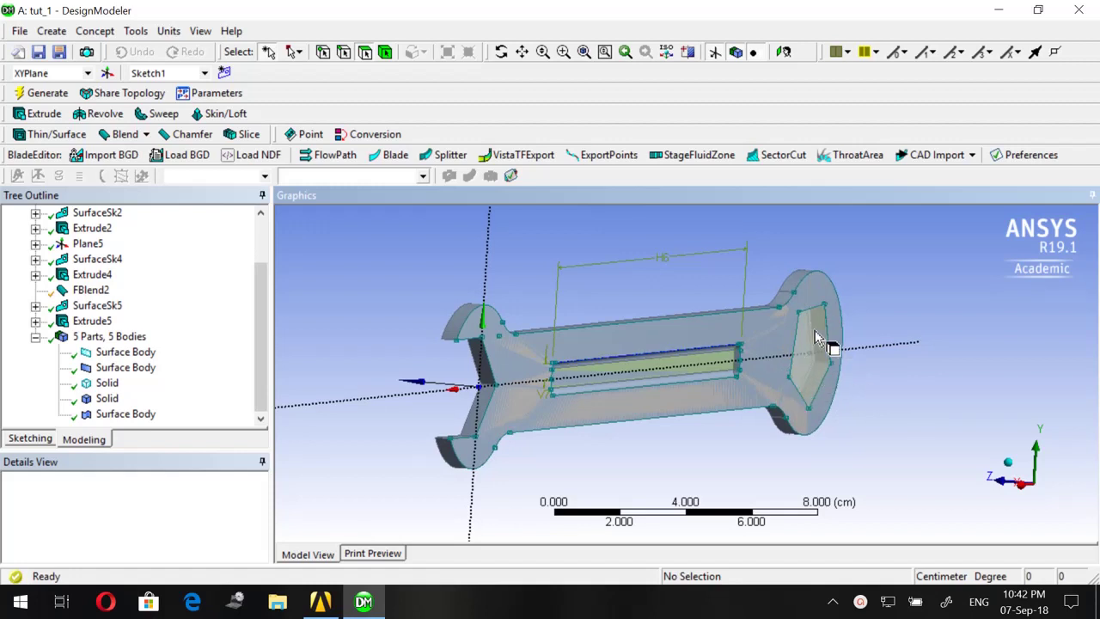
Step: Orbit the wrench geometry in DesignModeler to inspect its shape from several angles
{"action": "mouse_move", "coordinate": [844, 386]}
{"action": "middle_mouse_down"}
{"action": "mouse_move", "coordinate": [885, 390]}
{"action": "mouse_move", "coordinate": [850, 382]}
{"action": "middle_mouse_up"}
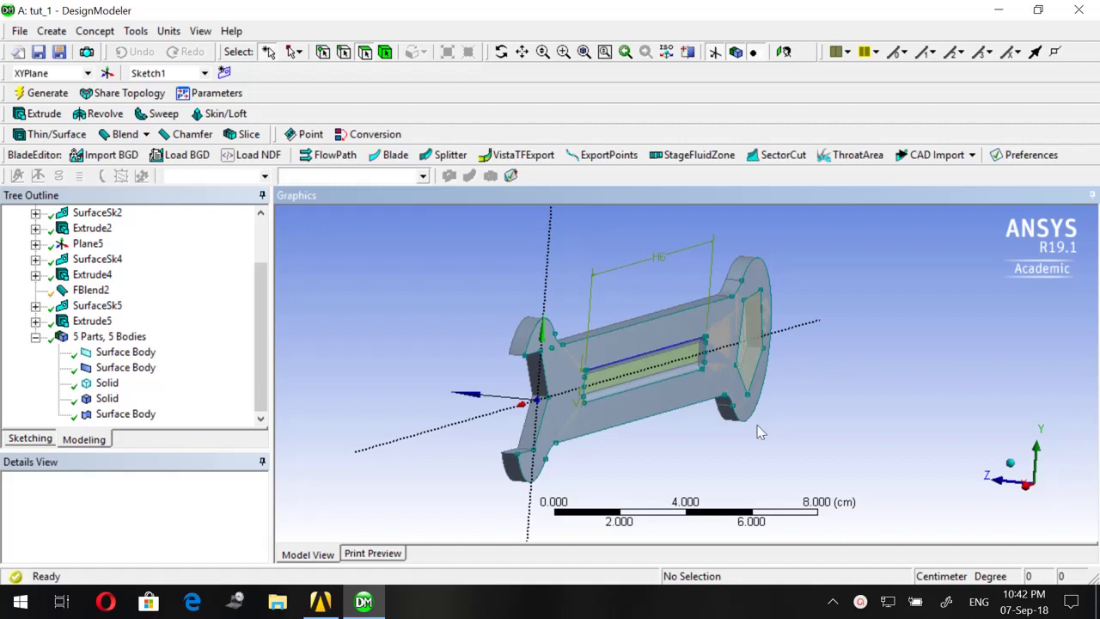
{"action": "mouse_move", "coordinate": [759, 432]}
{"action": "middle_mouse_down"}
{"action": "mouse_move", "coordinate": [761, 422]}
{"action": "mouse_move", "coordinate": [779, 424]}
{"action": "mouse_move", "coordinate": [735, 418]}
{"action": "mouse_move", "coordinate": [754, 427]}
{"action": "middle_mouse_up"}
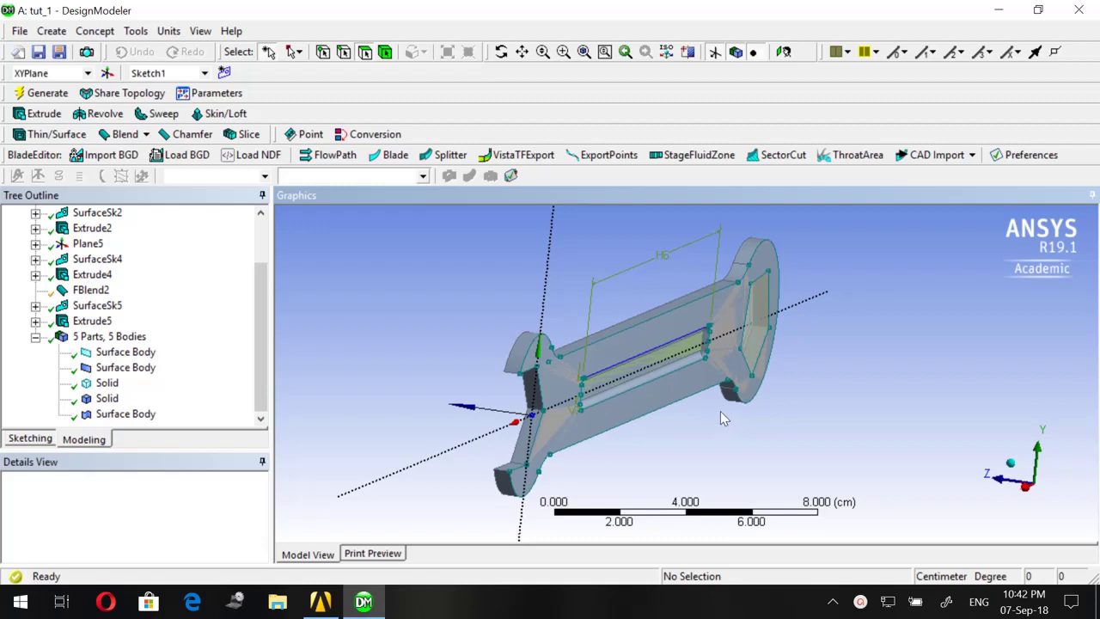
{"action": "mouse_move", "coordinate": [721, 413]}
{"action": "middle_mouse_down"}
{"action": "mouse_move", "coordinate": [780, 413]}
{"action": "mouse_move", "coordinate": [698, 397]}
{"action": "mouse_move", "coordinate": [741, 413]}
{"action": "mouse_move", "coordinate": [739, 404]}
{"action": "middle_mouse_up"}
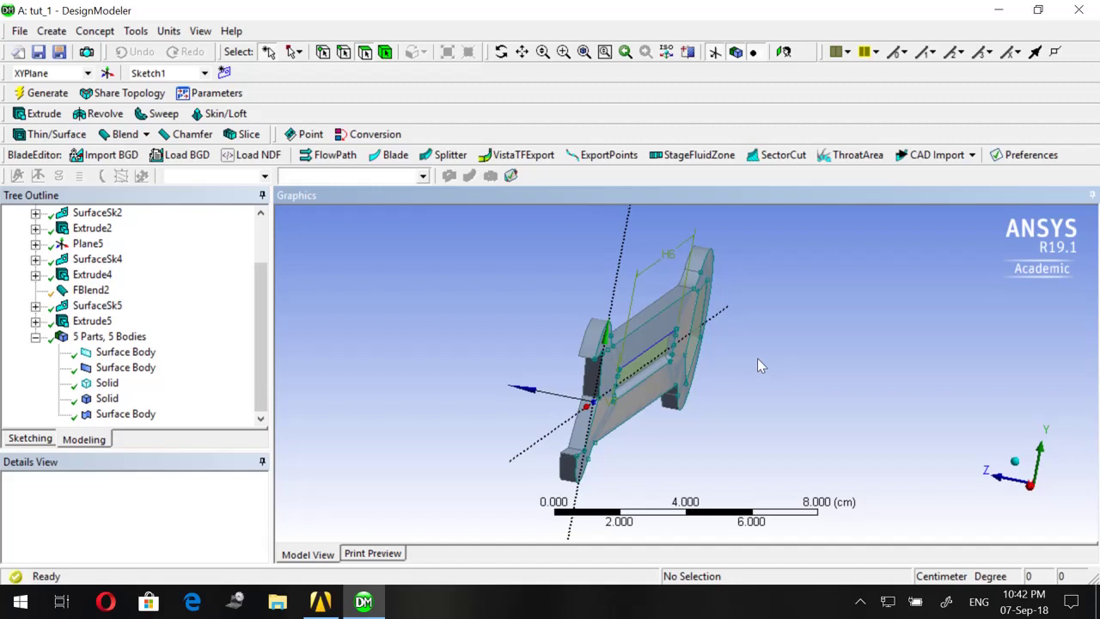
{"action": "middle_click_drag", "start_coordinate": [758, 365], "coordinate": [799, 371]}
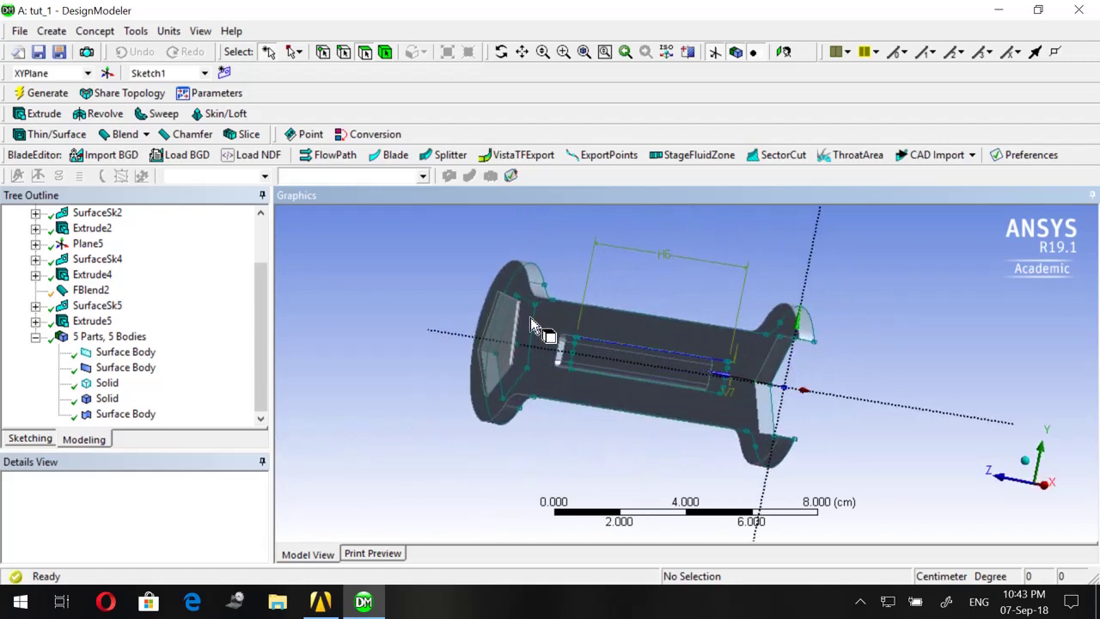
{"action": "middle_click_drag", "start_coordinate": [531, 320], "coordinate": [523, 327]}
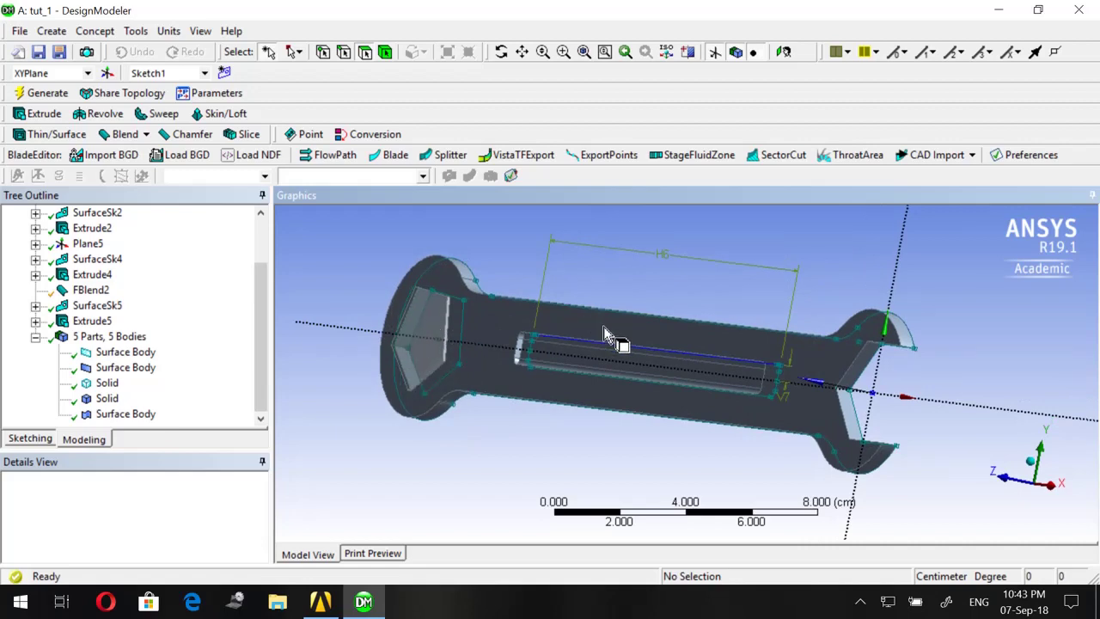
{"action": "middle_click_drag", "start_coordinate": [614, 336], "coordinate": [594, 327]}
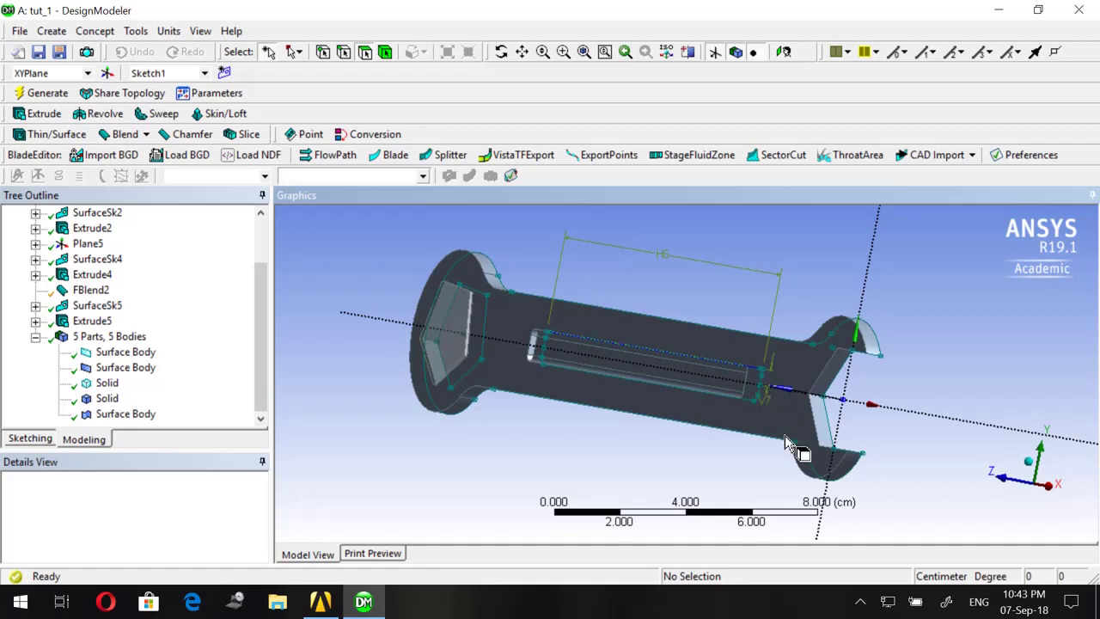
Step: Open the wrench model in Mechanical and select the first surface body
{"action": "left_click", "coordinate": [859, 601]}
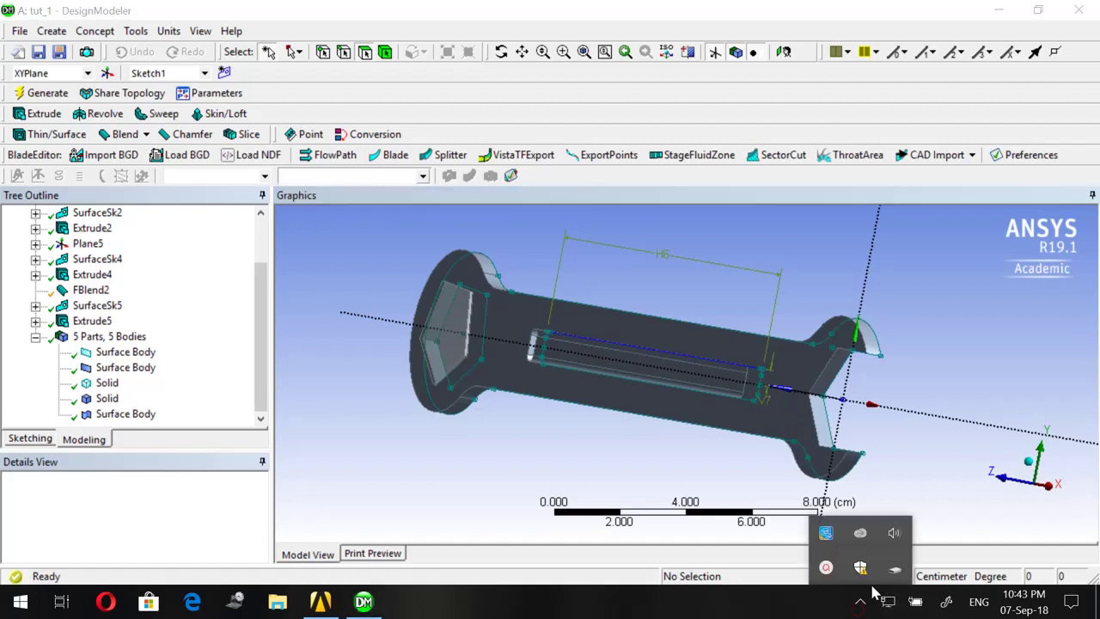
{"action": "left_click", "coordinate": [825, 567]}
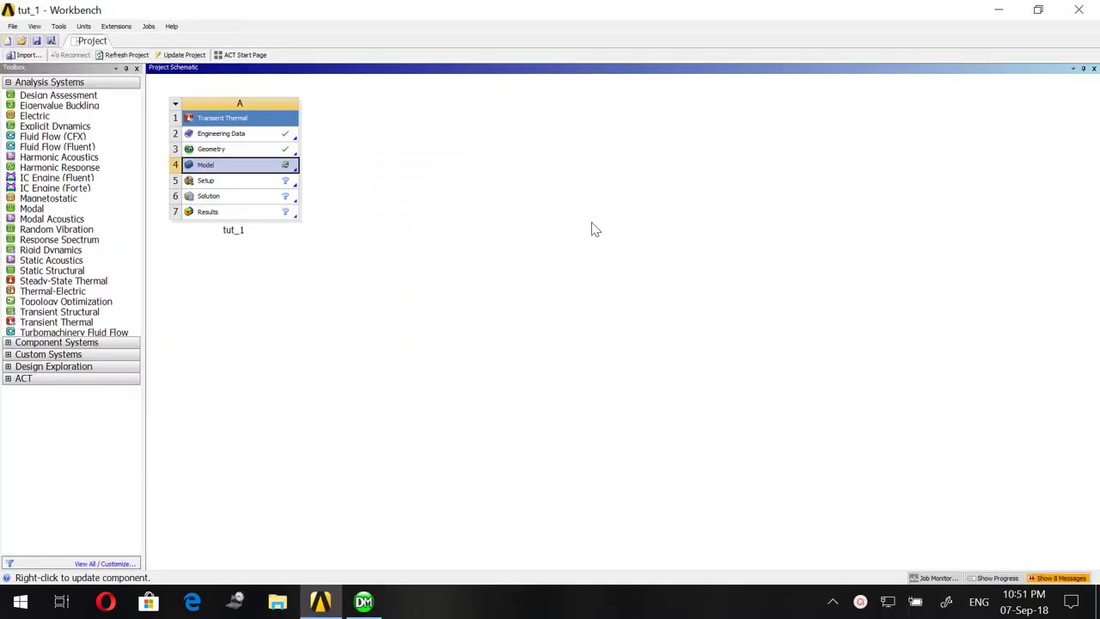
{"action": "double_click", "coordinate": [248, 169]}
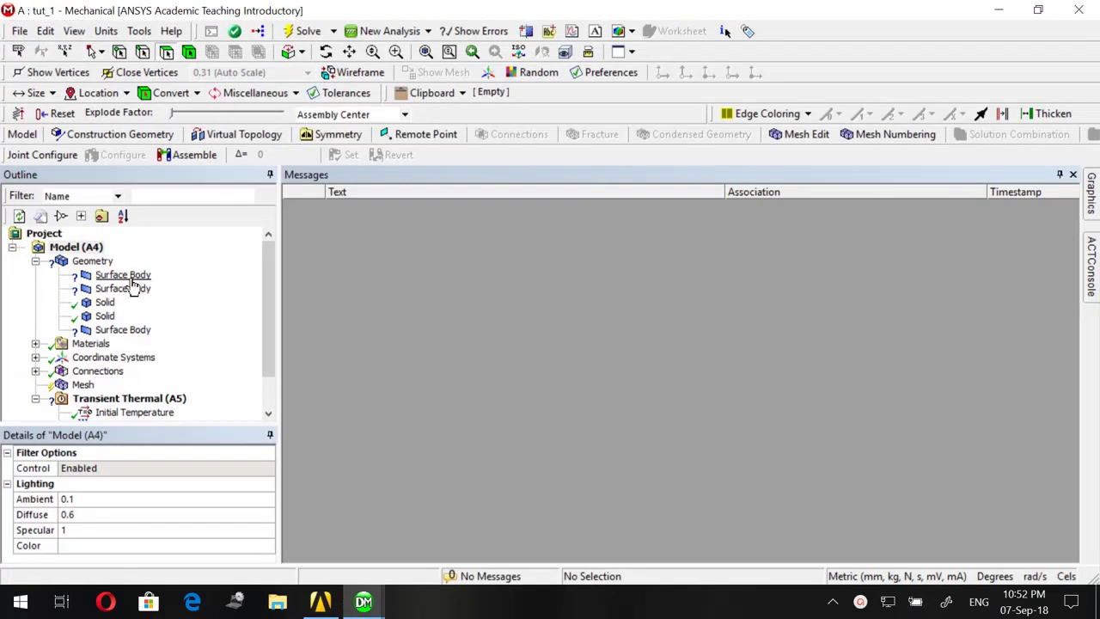
{"action": "left_click", "coordinate": [129, 275]}
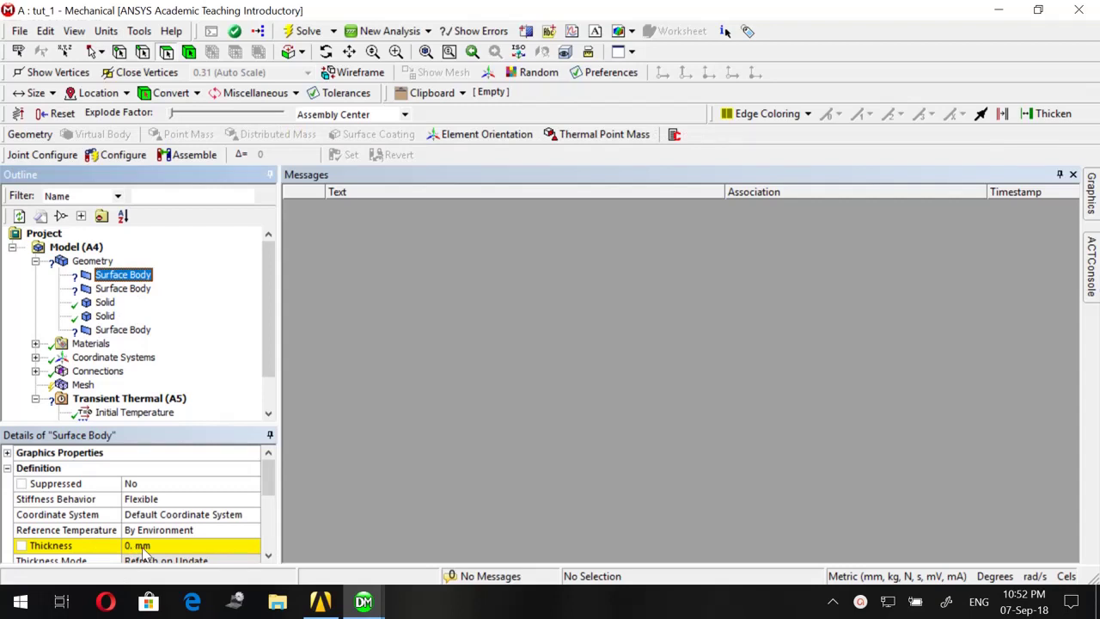
Step: Give all three surface bodies a thickness of 0.1 mm
{"action": "left_click", "coordinate": [143, 547]}
{"action": "type", "text": "0.1"}
{"action": "key", "text": "Return"}
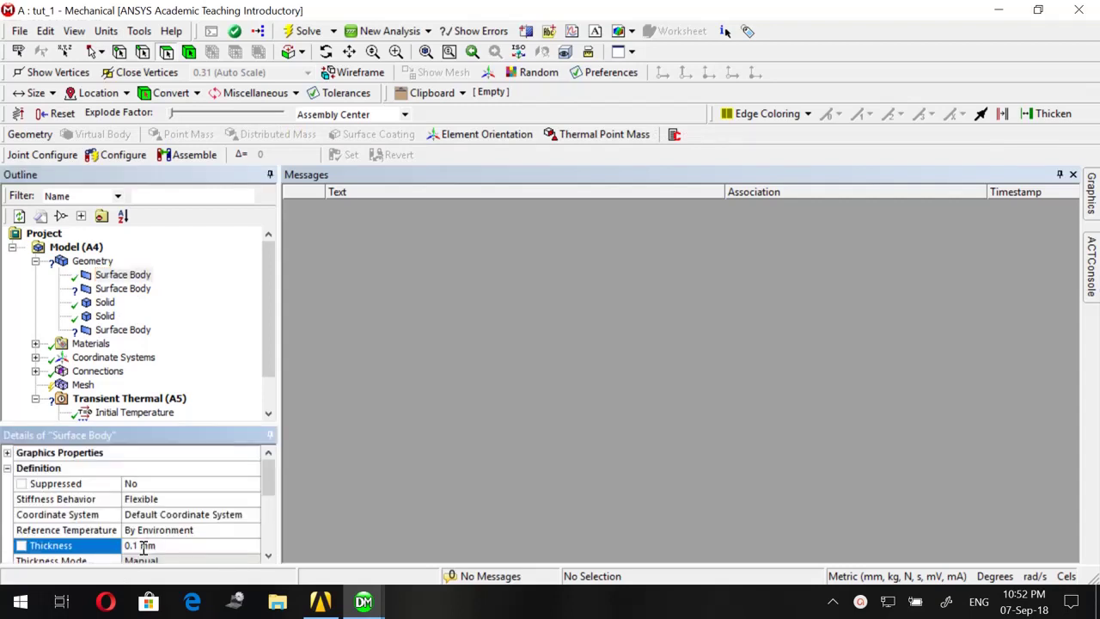
{"action": "left_click", "coordinate": [122, 288]}
{"action": "left_click", "coordinate": [140, 546]}
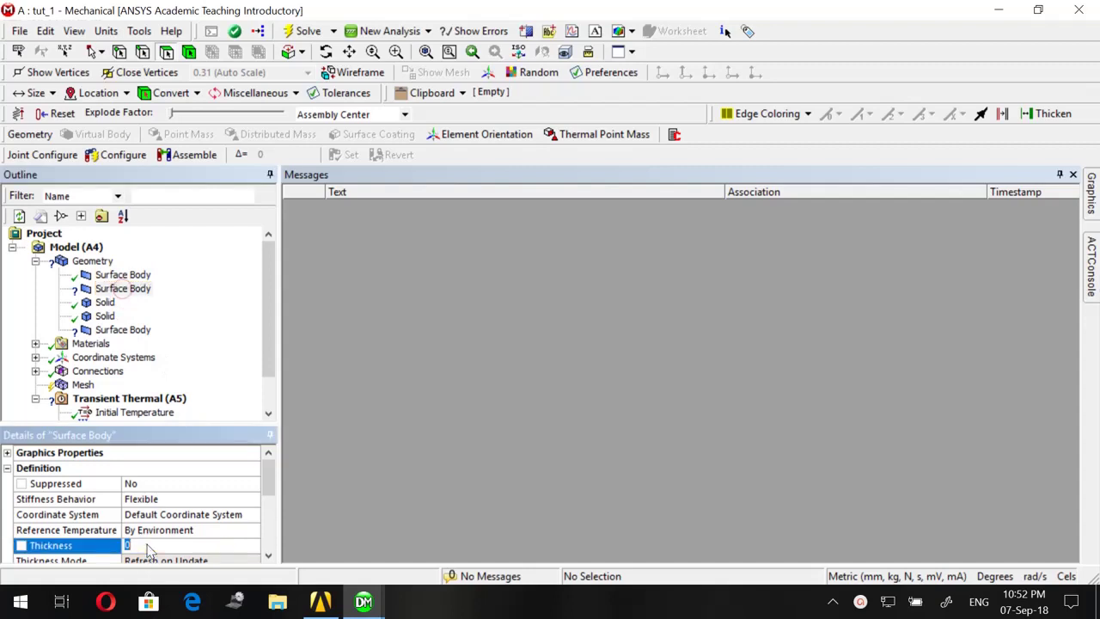
{"action": "type", "text": "0.1"}
{"action": "key", "text": "Return"}
{"action": "left_click", "coordinate": [123, 330]}
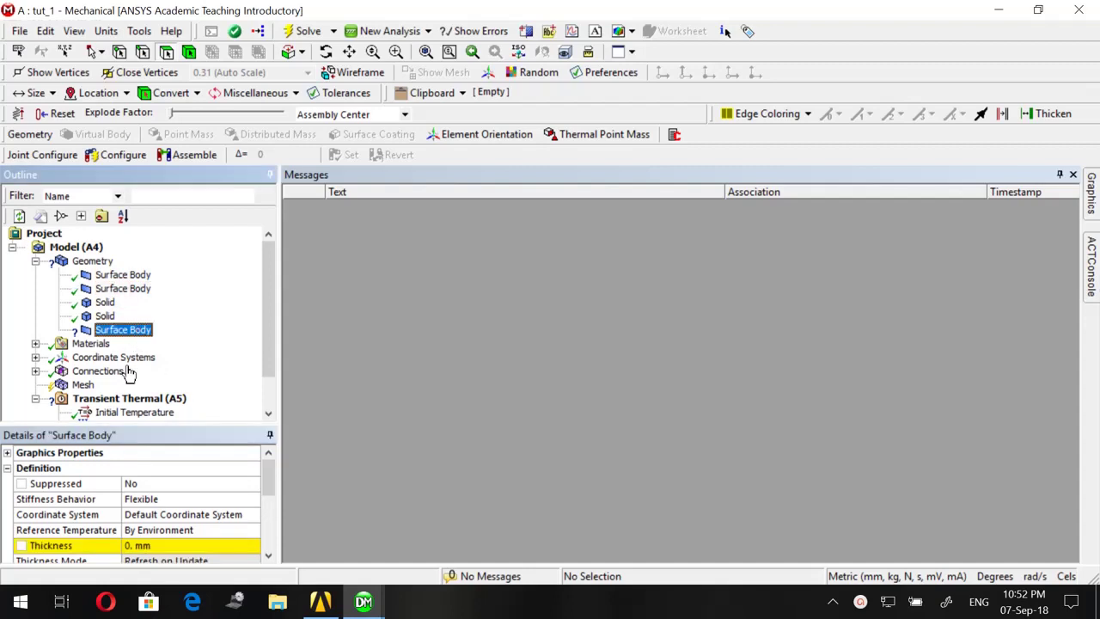
{"action": "left_click", "coordinate": [131, 545]}
{"action": "type", "text": "0.1"}
{"action": "key", "text": "Return"}
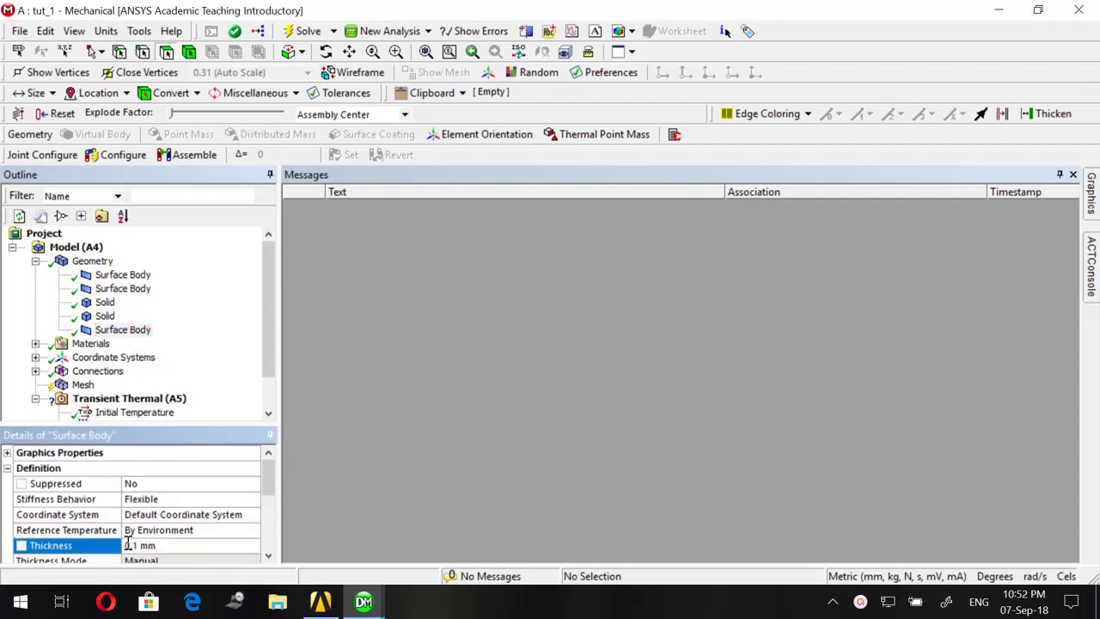
Step: Confirm the Structural Steel material and set the mesh element size to 300 mm
{"action": "scroll", "coordinate": [159, 314], "scroll_direction": "down", "scroll_amount": 1}
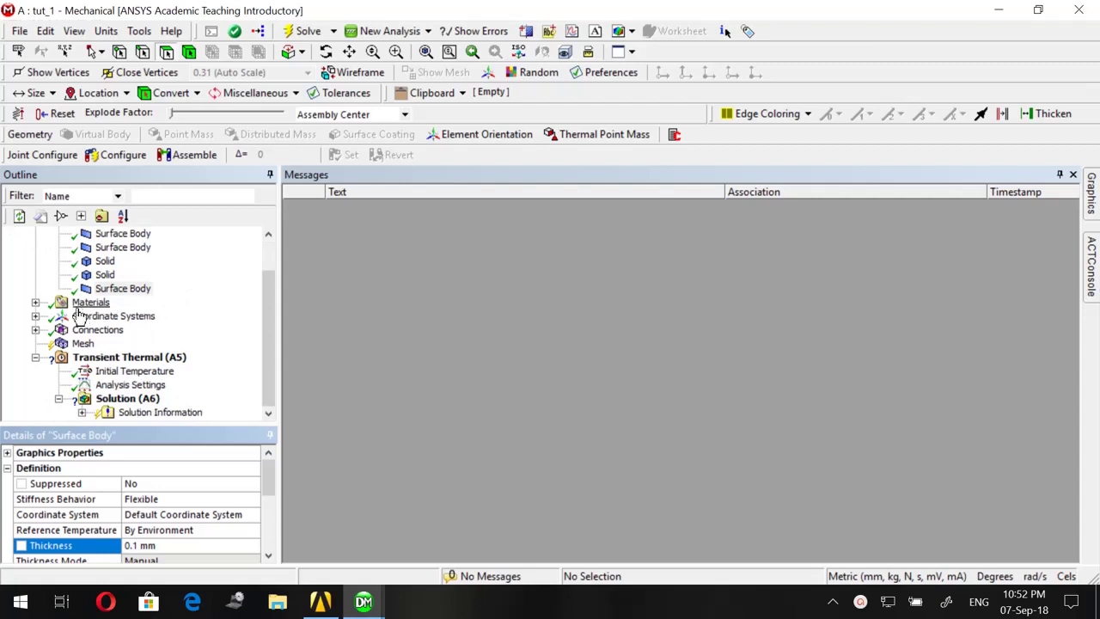
{"action": "left_click", "coordinate": [36, 302]}
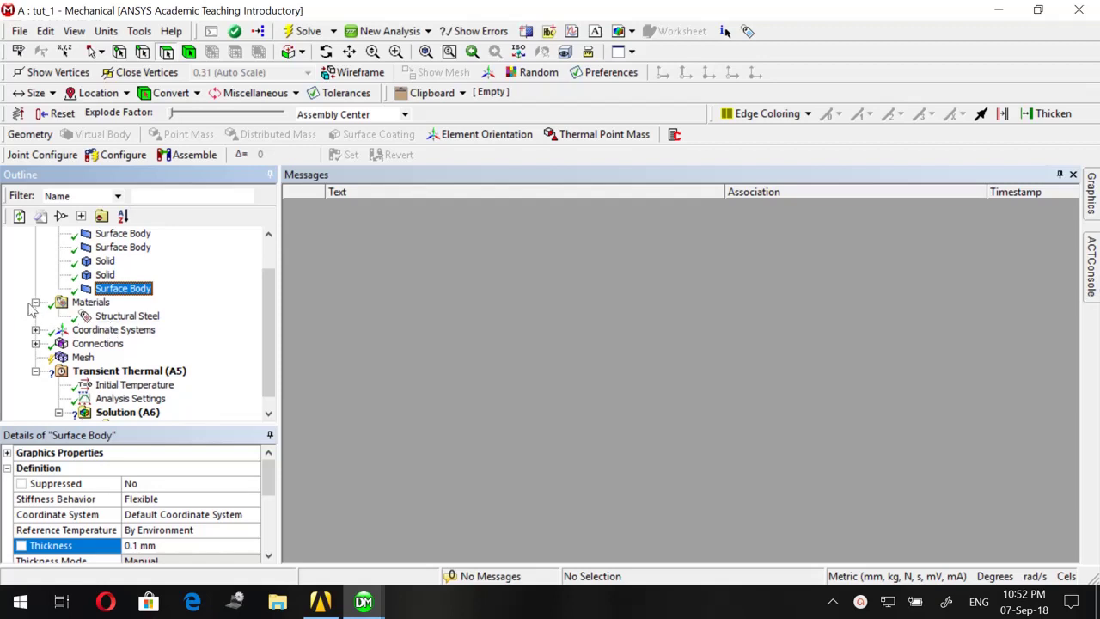
{"action": "left_click", "coordinate": [35, 302]}
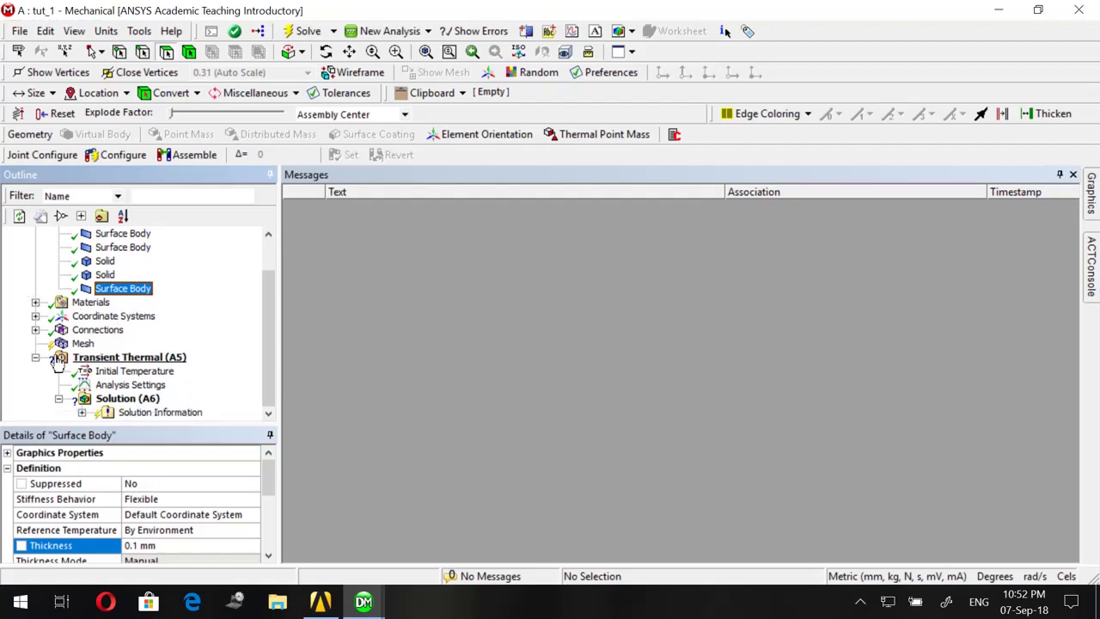
{"action": "left_click", "coordinate": [61, 343]}
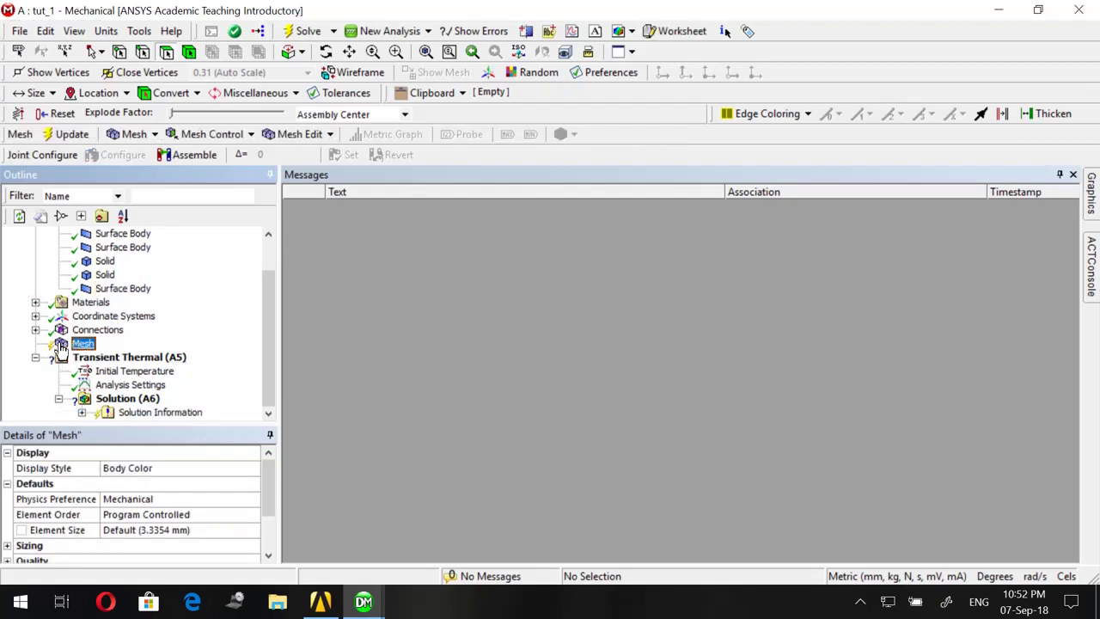
{"action": "left_click", "coordinate": [115, 530]}
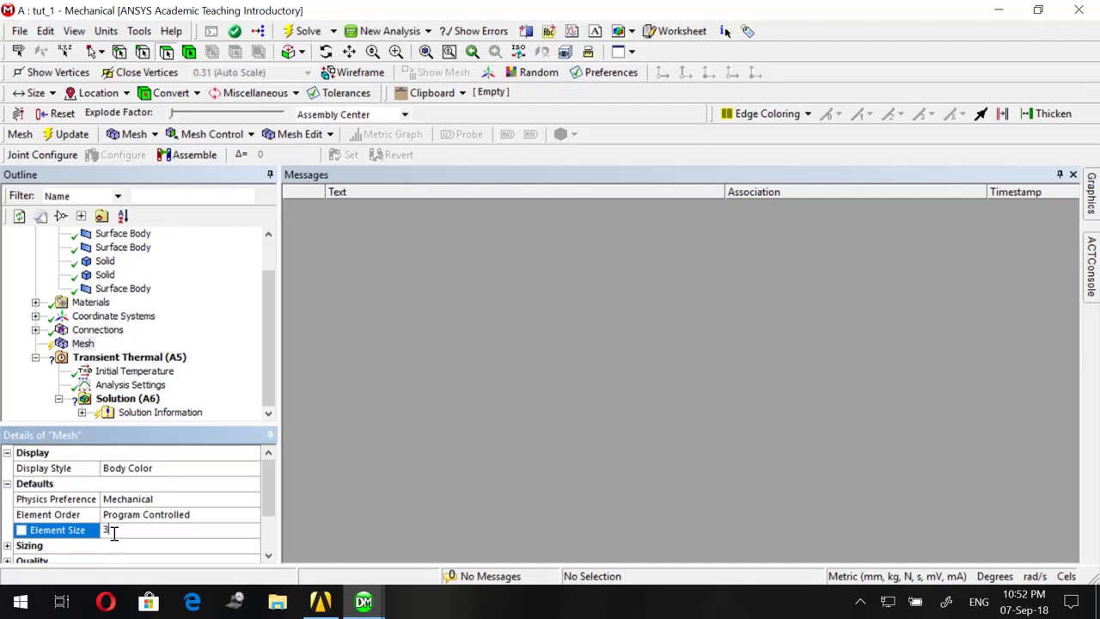
{"action": "key", "text": "Return"}
Step: Set the transient thermal analysis to 10 steps
{"action": "left_click", "coordinate": [97, 358]}
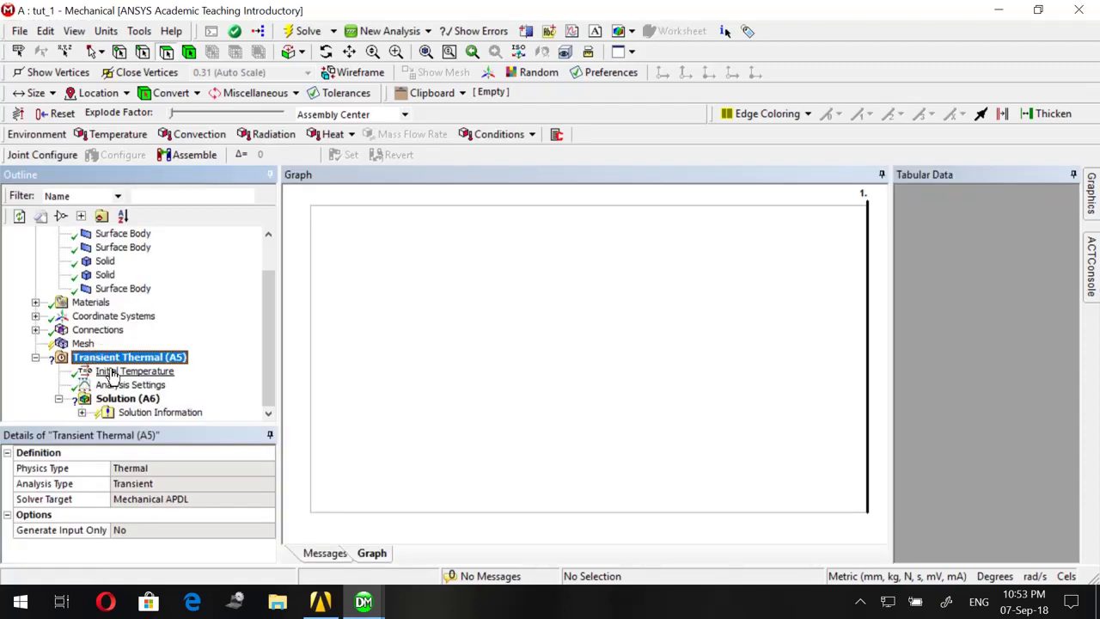
{"action": "left_click", "coordinate": [112, 372]}
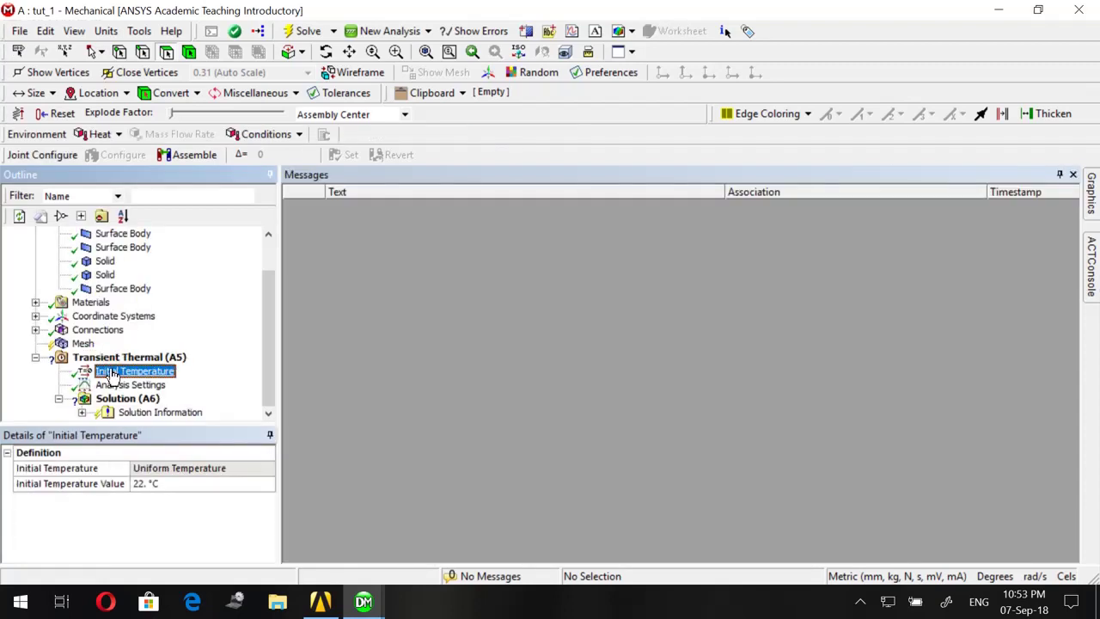
{"action": "left_click", "coordinate": [114, 386]}
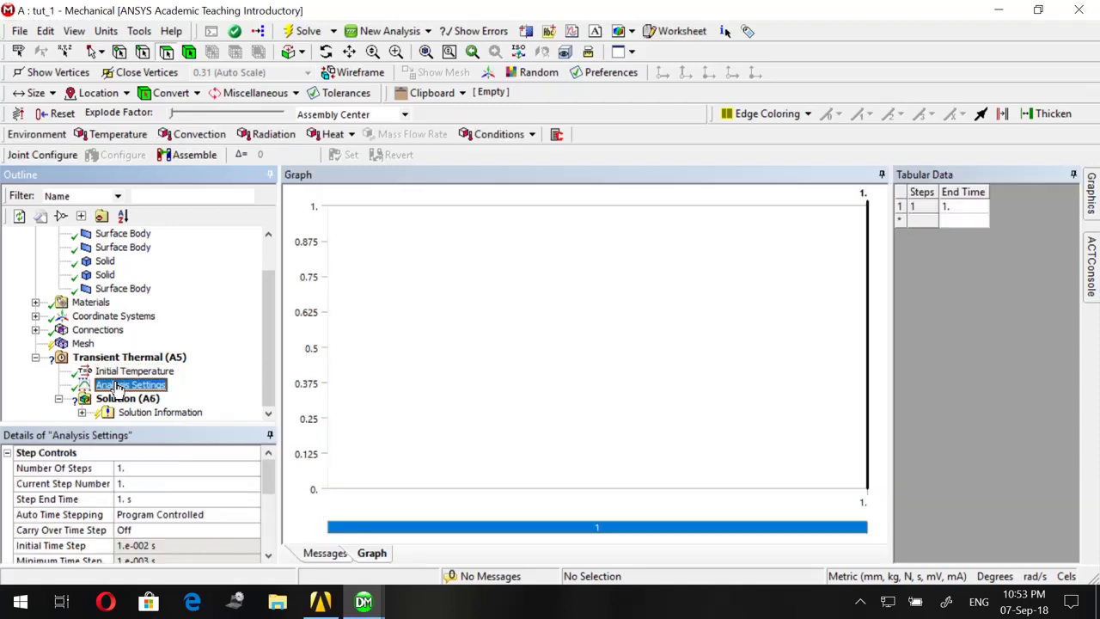
{"action": "left_click", "coordinate": [121, 467]}
{"action": "key", "text": "BackSpace"}
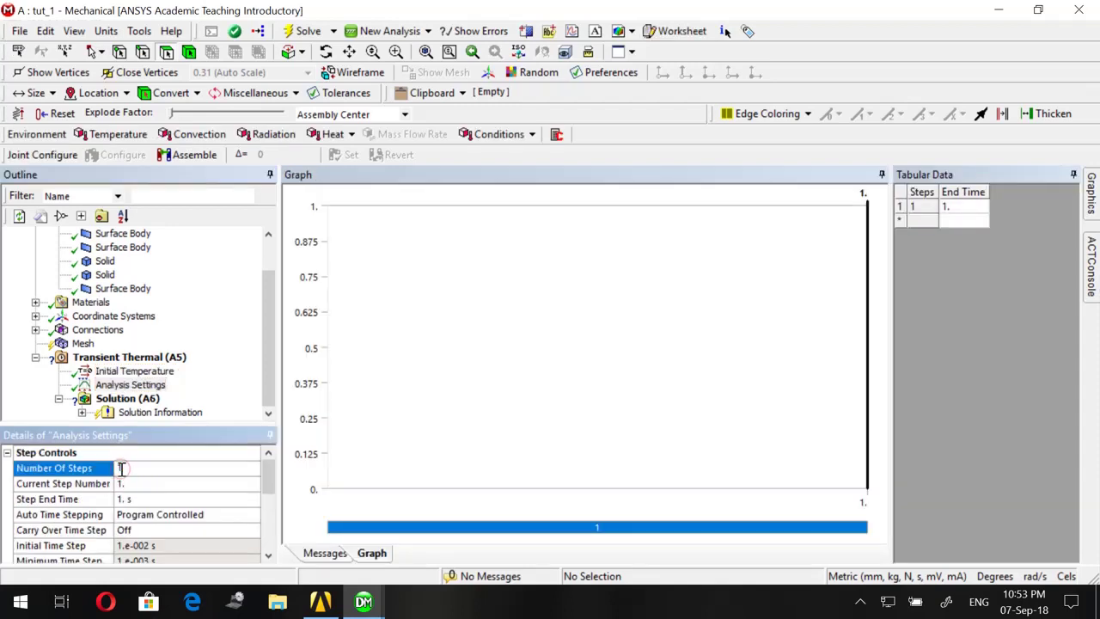
{"action": "type", "text": "10"}
{"action": "key", "text": "Return"}
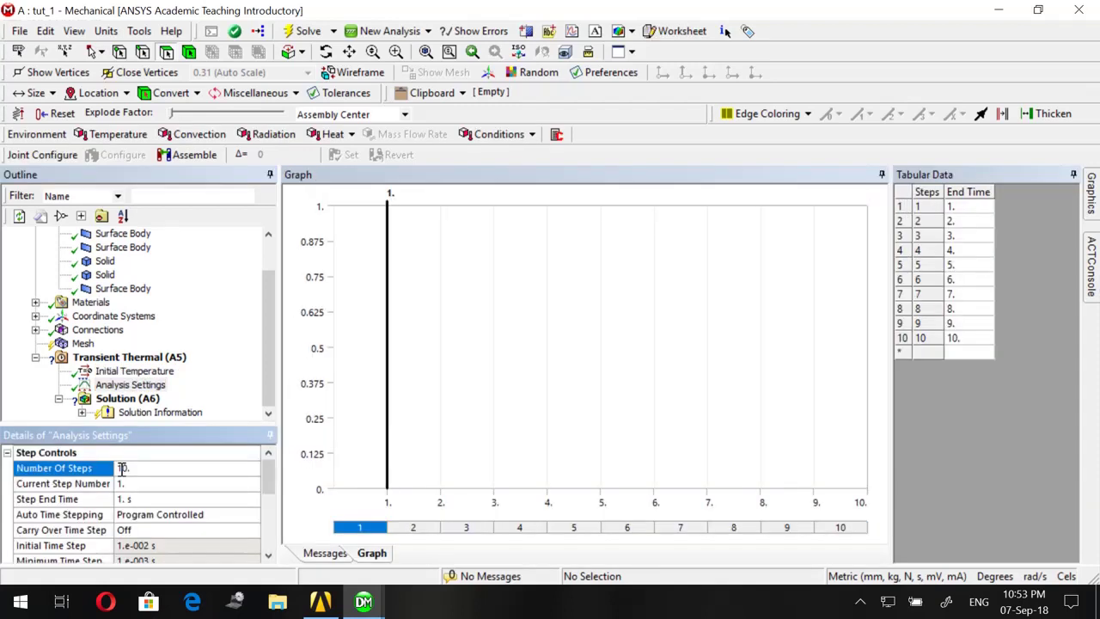
{"action": "scroll", "coordinate": [127, 522], "scroll_direction": "down", "scroll_amount": 5}
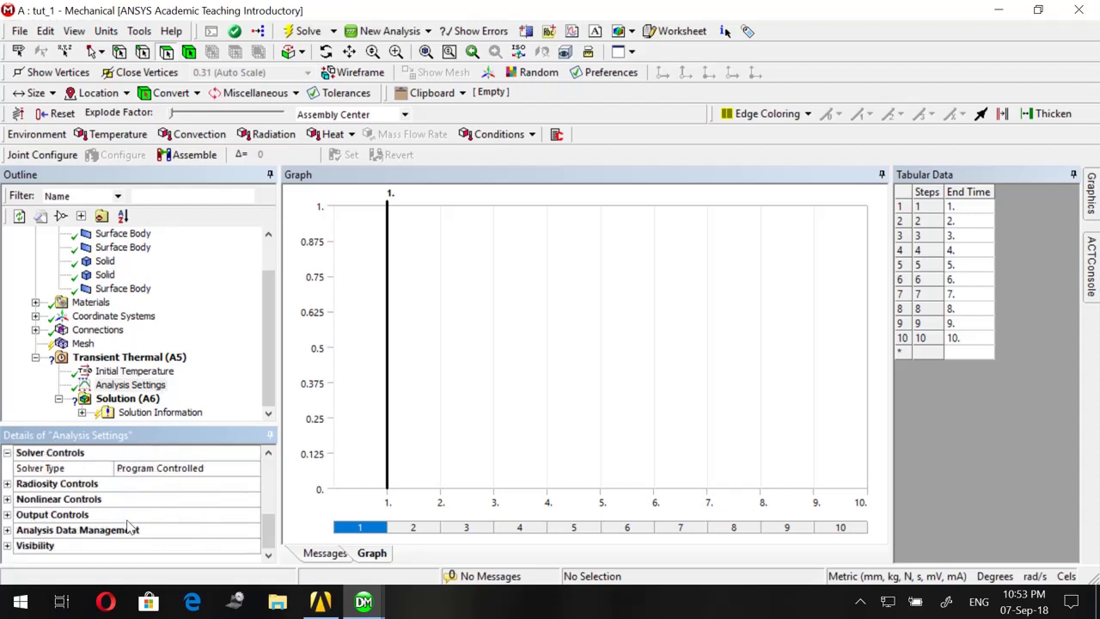
{"action": "scroll", "coordinate": [128, 526], "scroll_direction": "up", "scroll_amount": 5}
Step: Apply a 120 °C Temperature load to the wrench's hex face
{"action": "left_click", "coordinate": [138, 357]}
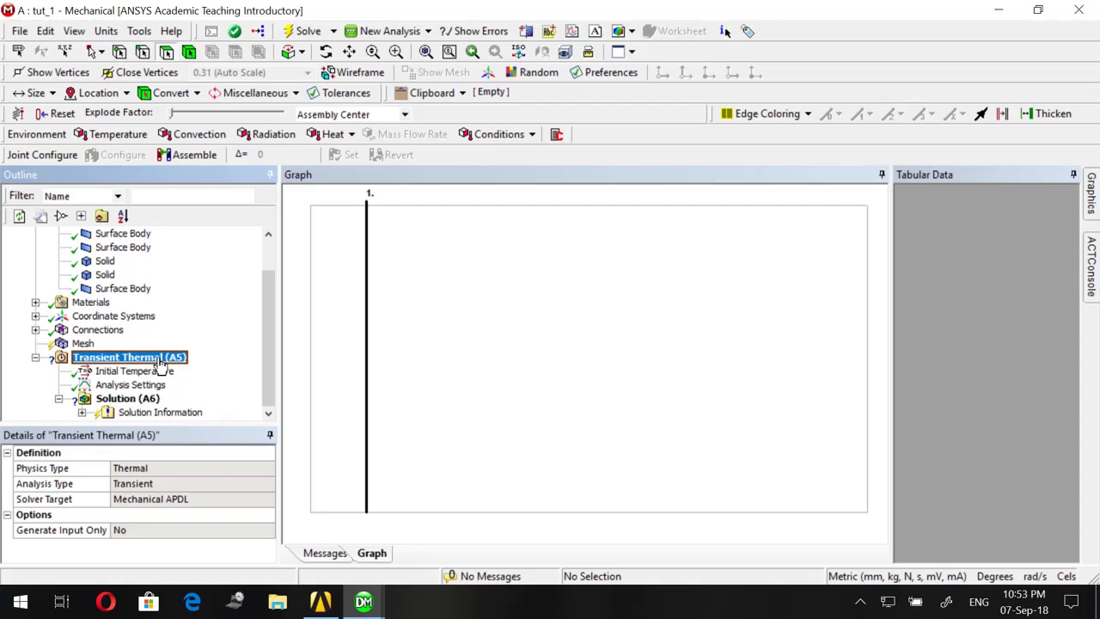
{"action": "left_click", "coordinate": [112, 134]}
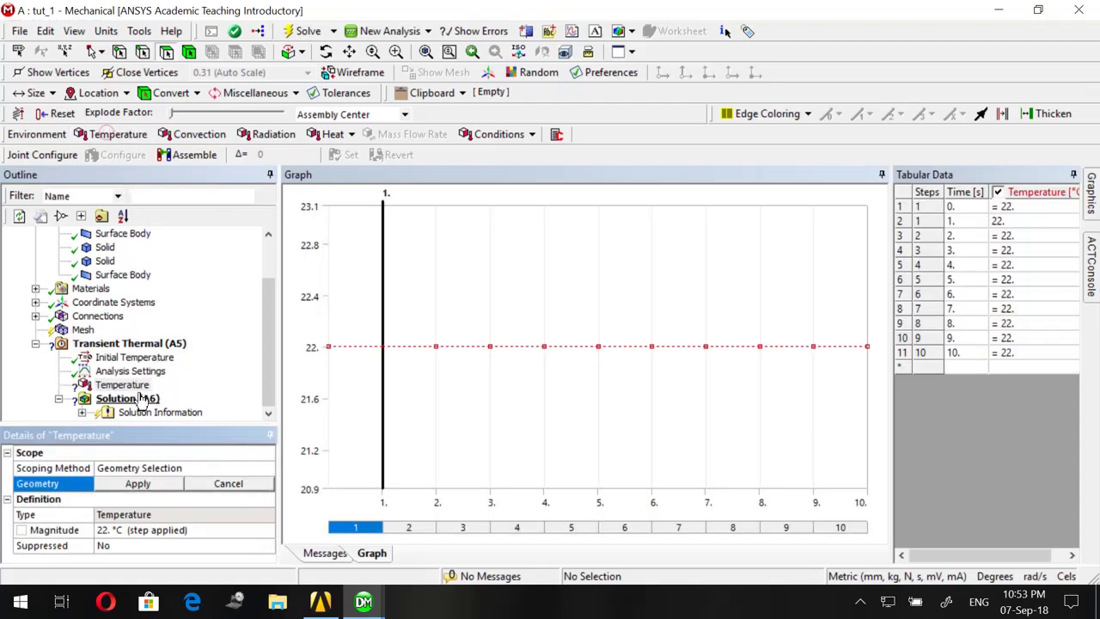
{"action": "left_click", "coordinate": [129, 385]}
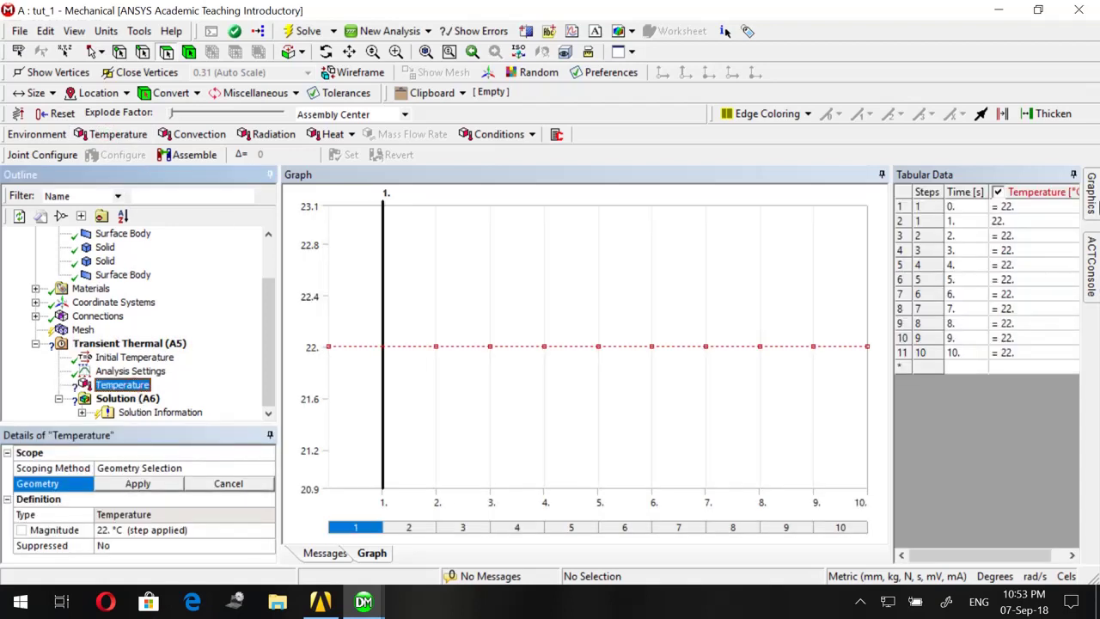
{"action": "mouse_move", "coordinate": [1096, 207]}
{"action": "left_click", "coordinate": [508, 255]}
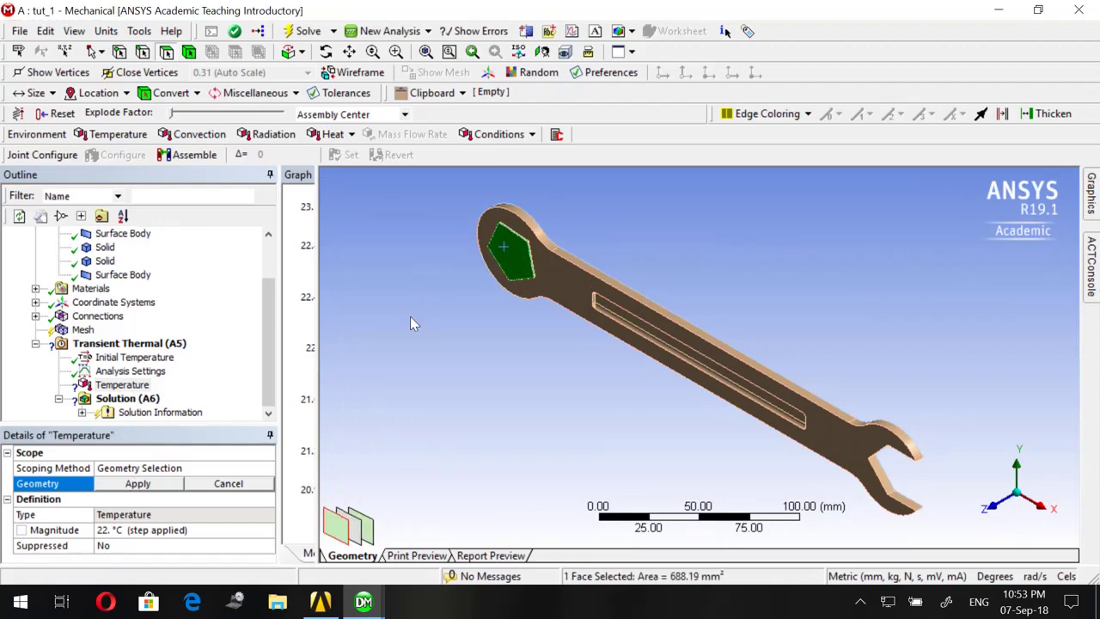
{"action": "left_click", "coordinate": [142, 486]}
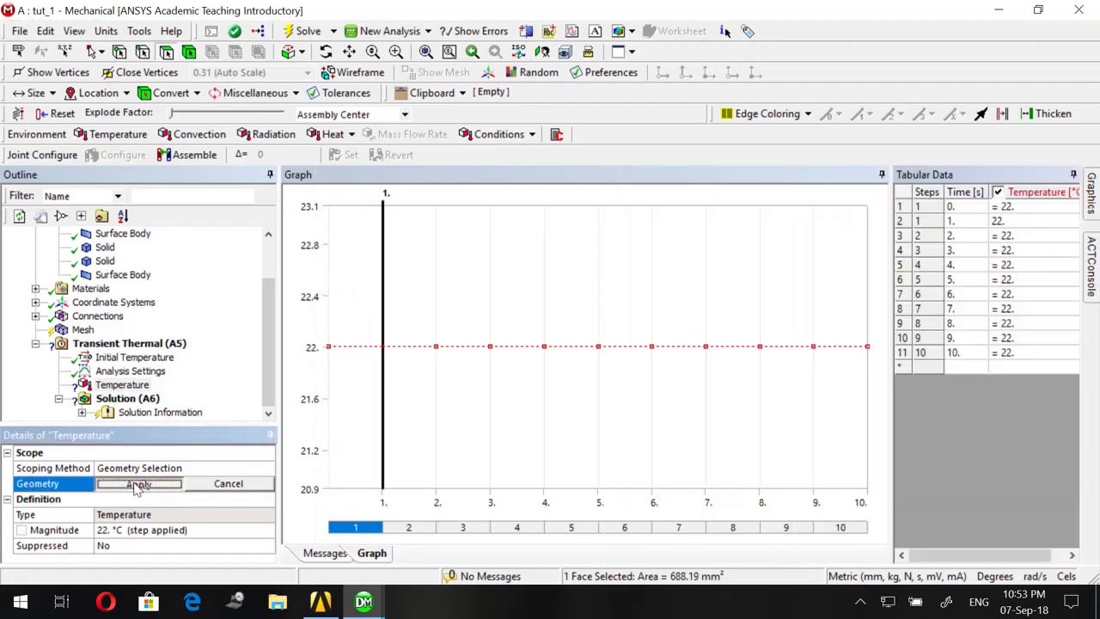
{"action": "left_click", "coordinate": [120, 531]}
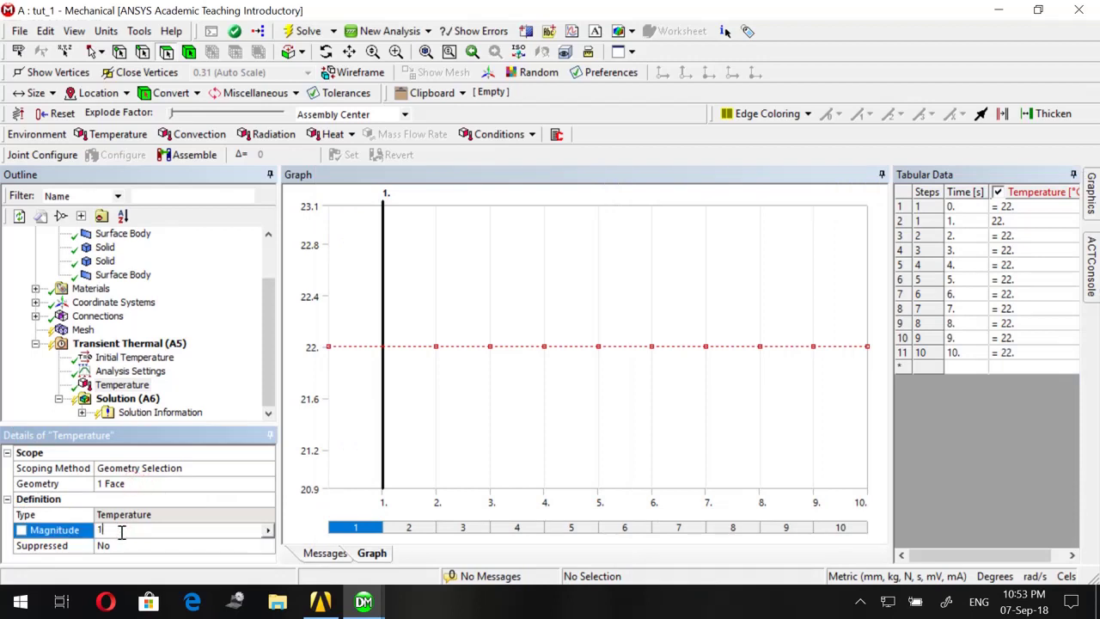
{"action": "type", "text": "120"}
{"action": "key", "text": "Return"}
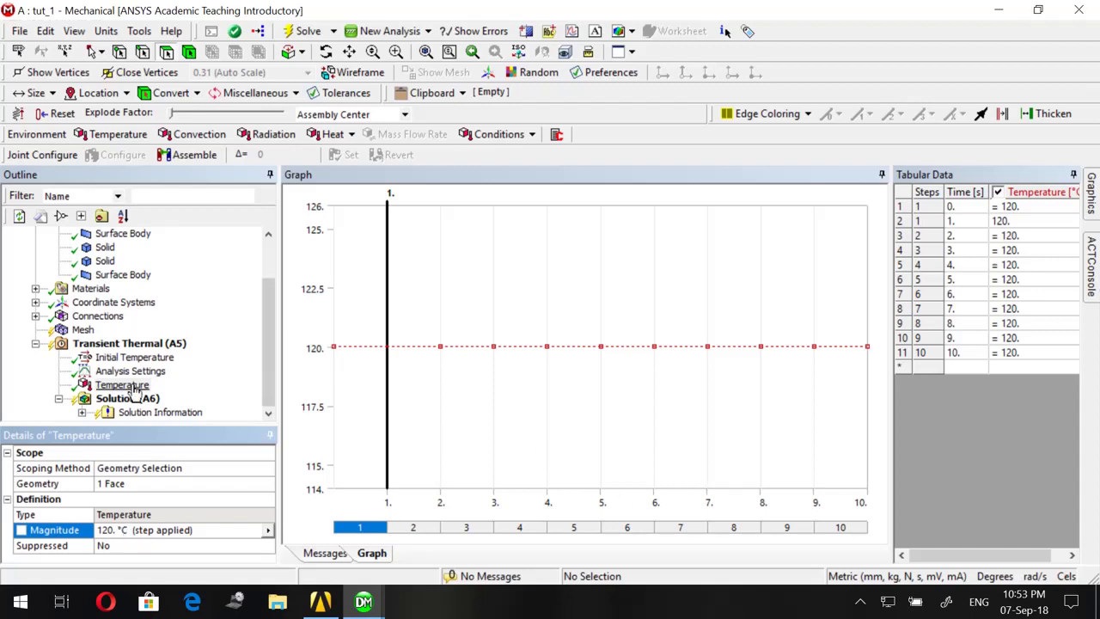
Step: Add a Temperature result under Solution (A6) and start the solve
{"action": "left_click", "coordinate": [104, 399]}
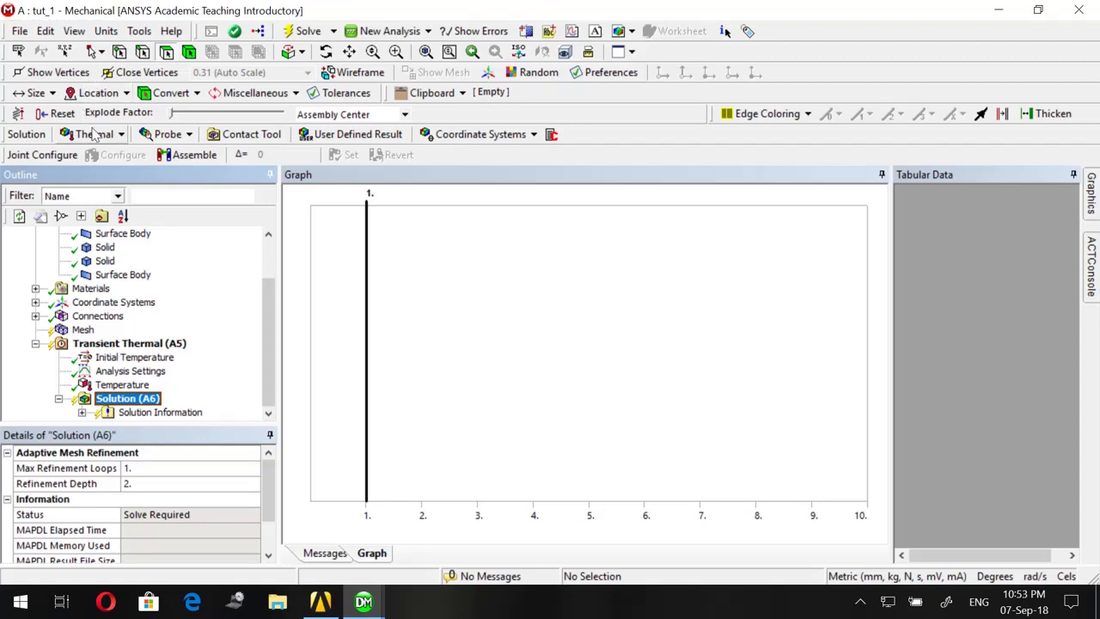
{"action": "left_click", "coordinate": [91, 134]}
{"action": "left_click", "coordinate": [106, 155]}
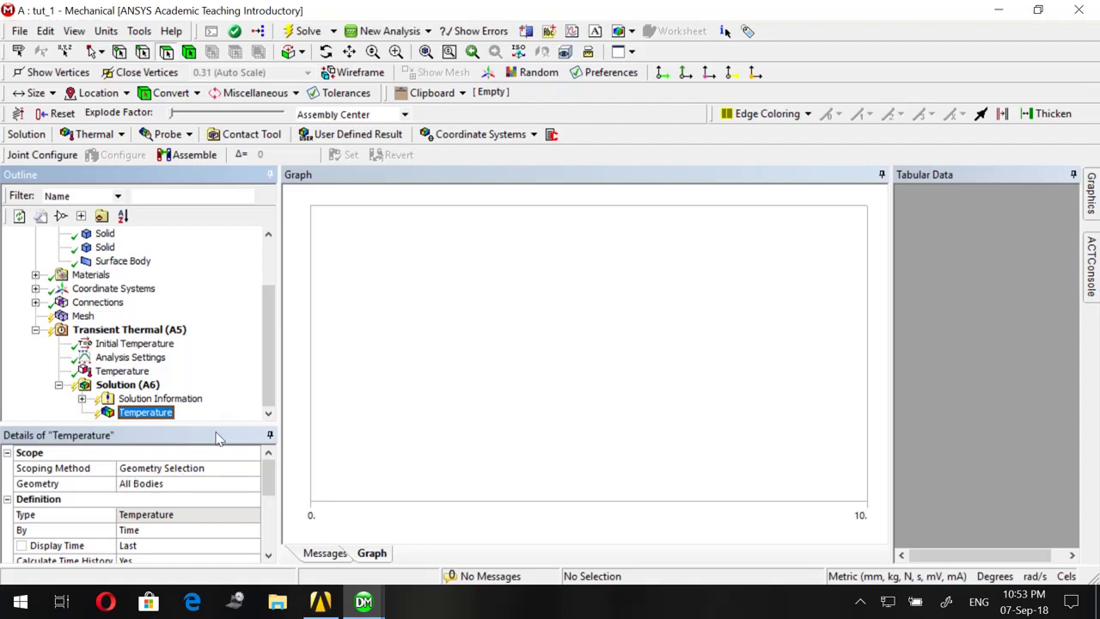
{"action": "left_click", "coordinate": [307, 32]}
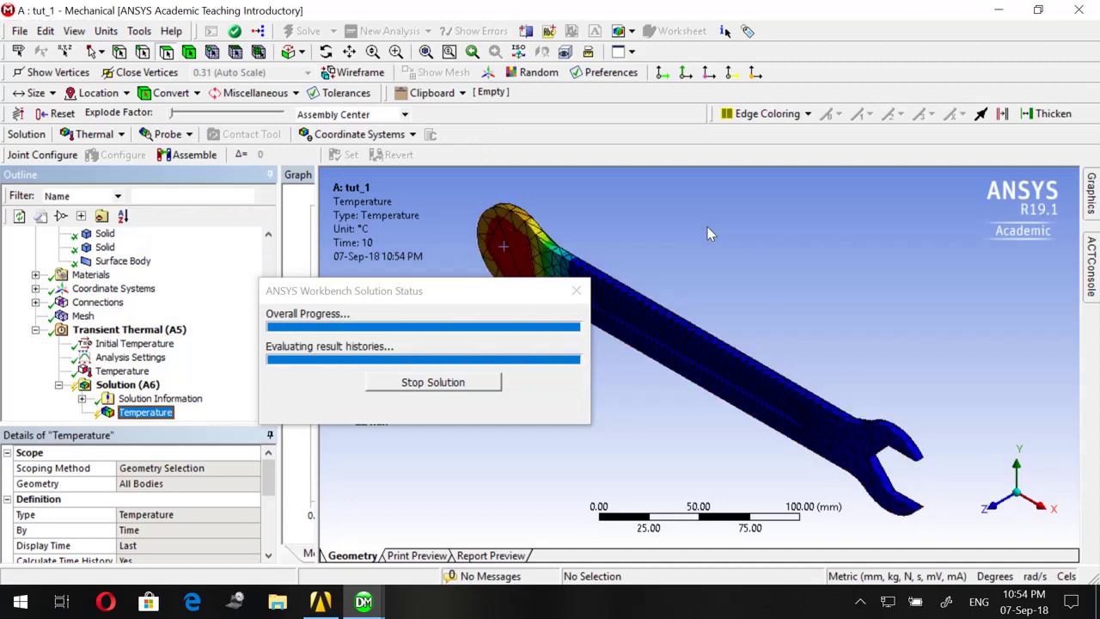
Step: Rotate the solved wrench to inspect its 22–120 °C contour, then reselect Solution's Thermal results
{"action": "left_click_drag", "start_coordinate": [847, 454], "coordinate": [887, 449]}
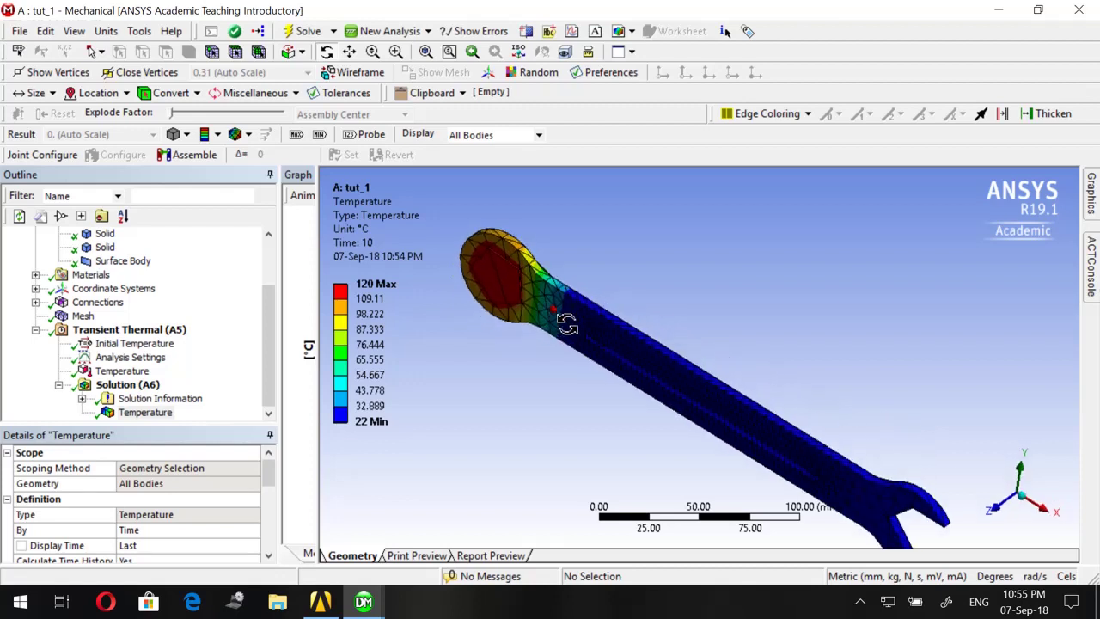
{"action": "left_click_drag", "start_coordinate": [566, 323], "coordinate": [588, 287]}
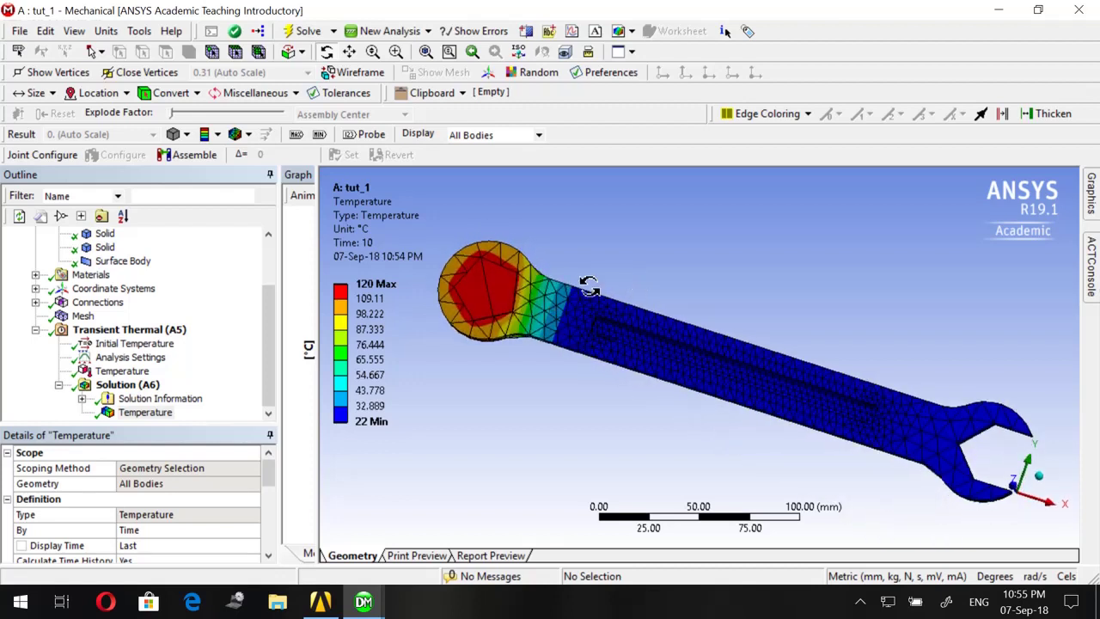
{"action": "left_click_drag", "start_coordinate": [483, 381], "coordinate": [828, 411]}
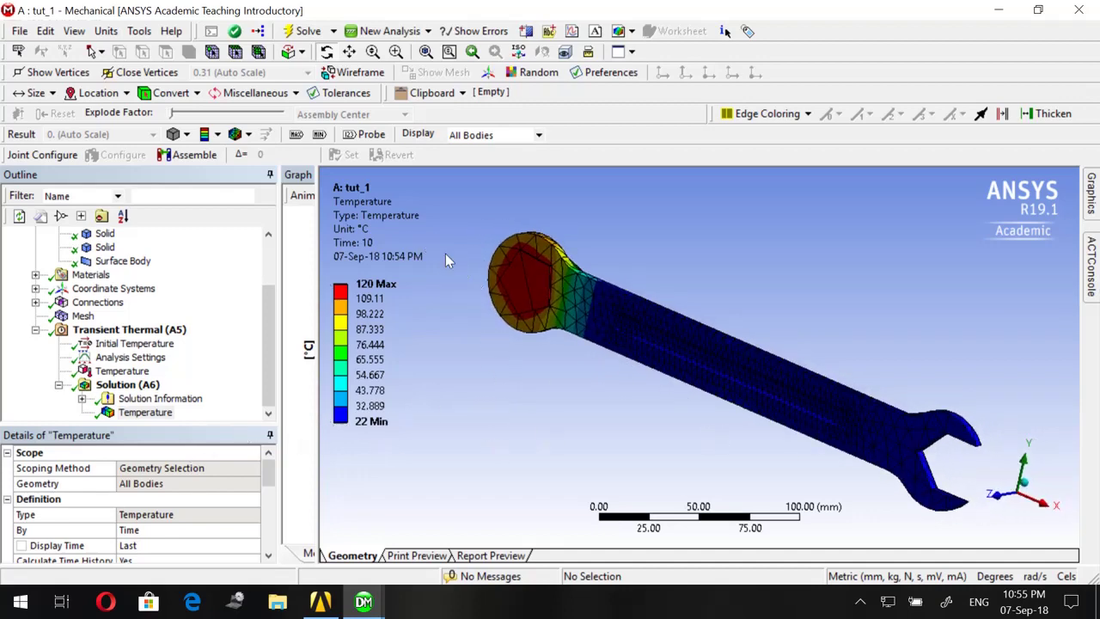
{"action": "left_click", "coordinate": [128, 384]}
{"action": "left_click", "coordinate": [95, 135]}
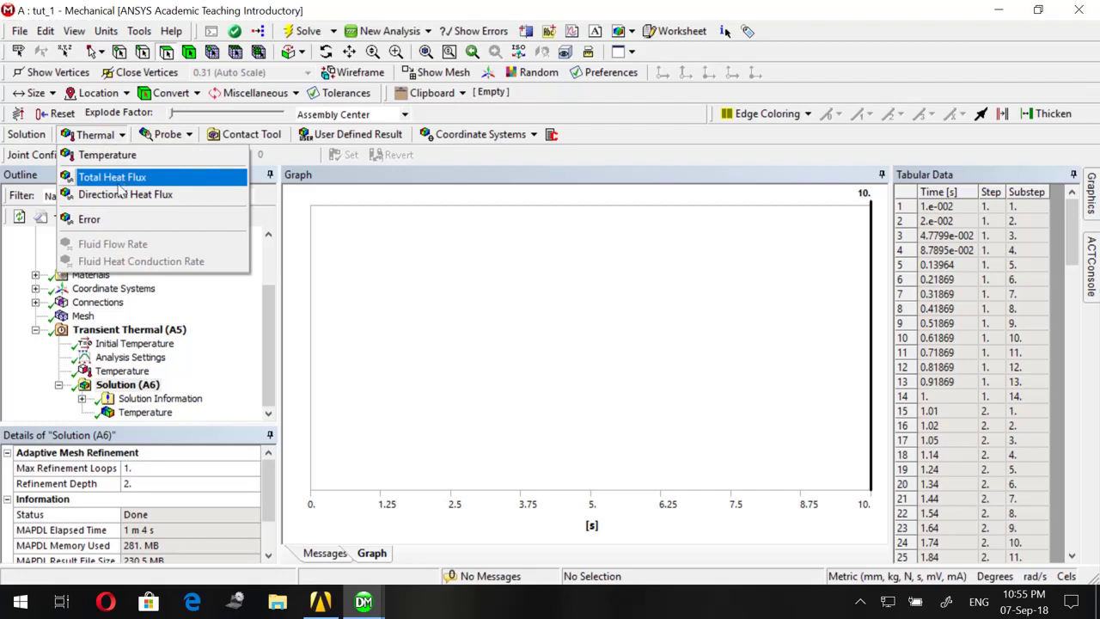
Step: Play, then stop, the Temperature result's 0–10 s min/max graph animation
{"action": "left_click", "coordinate": [91, 130]}
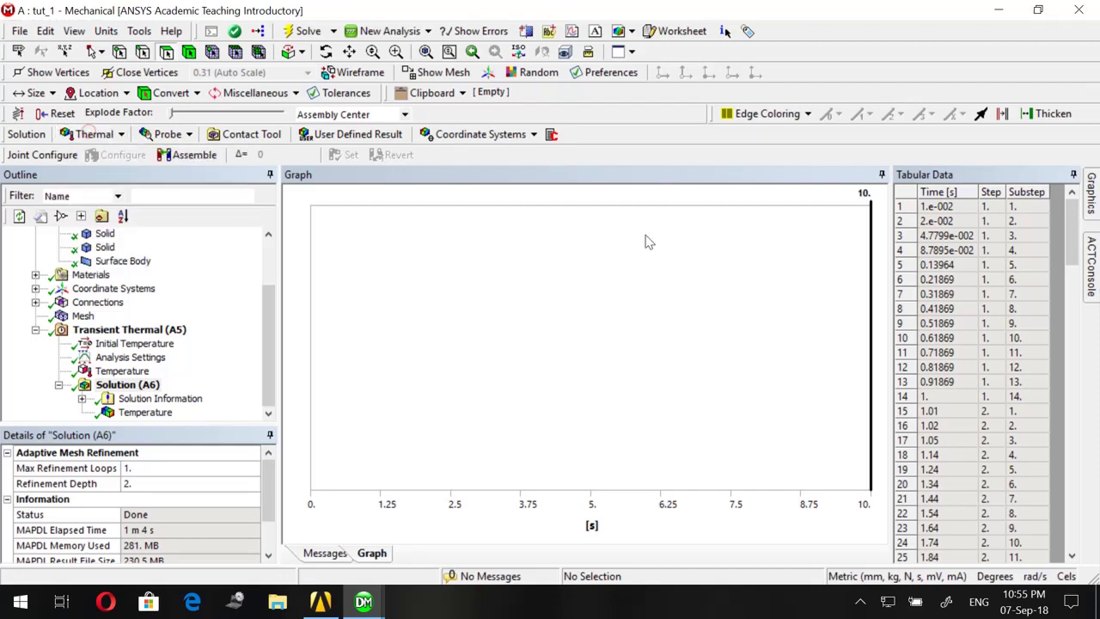
{"action": "mouse_move", "coordinate": [1091, 194]}
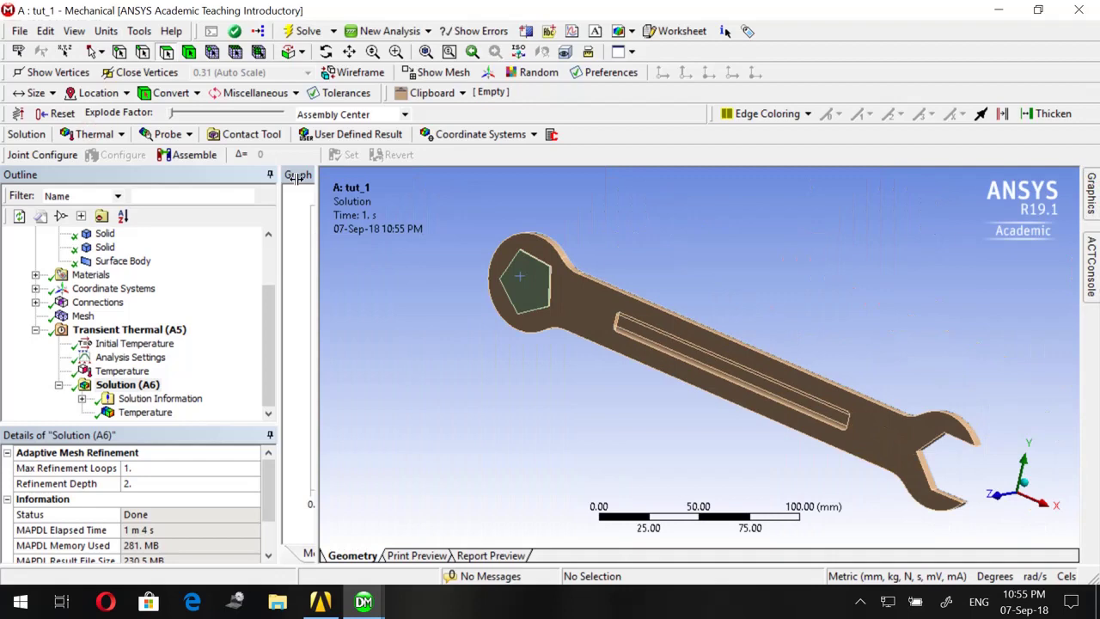
{"action": "left_click", "coordinate": [297, 176]}
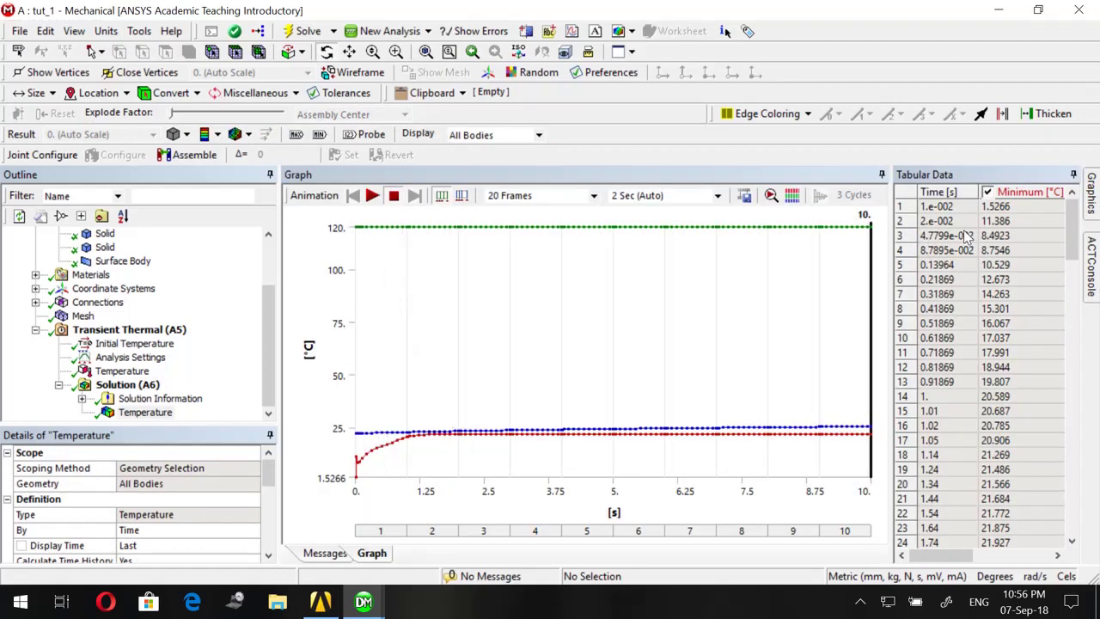
{"action": "left_click", "coordinate": [160, 413]}
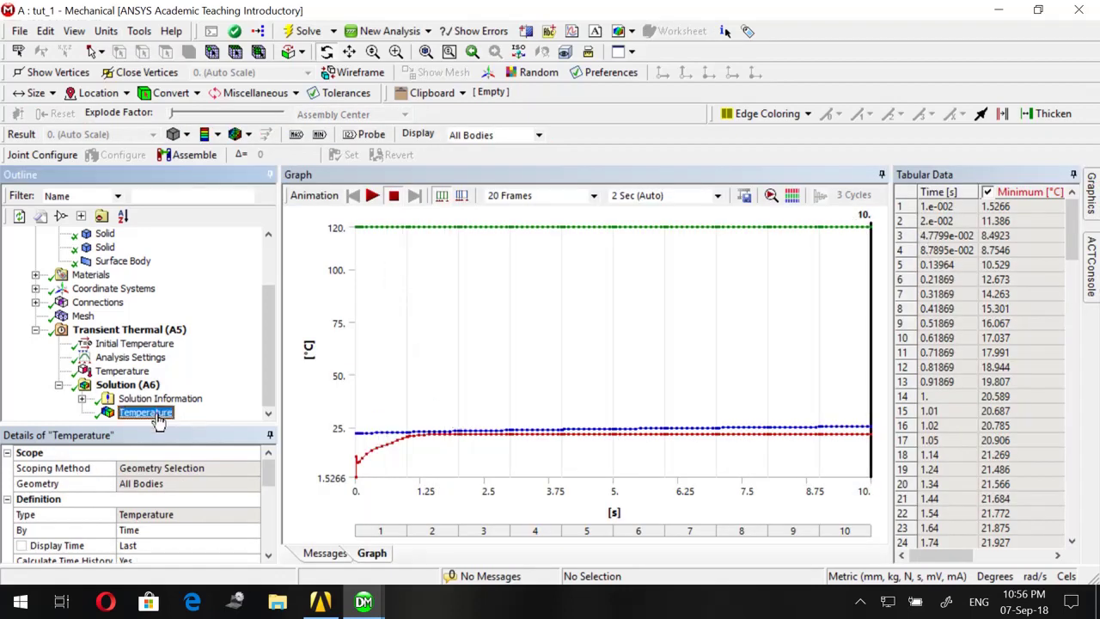
{"action": "left_click", "coordinate": [372, 196]}
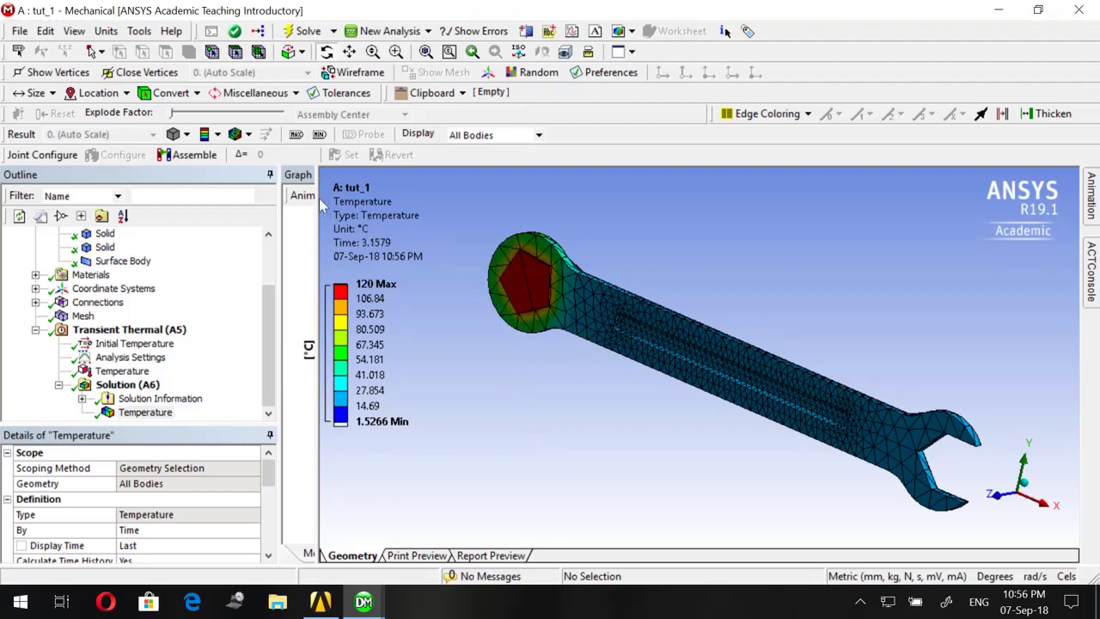
{"action": "left_click_drag", "start_coordinate": [296, 248], "coordinate": [399, 209]}
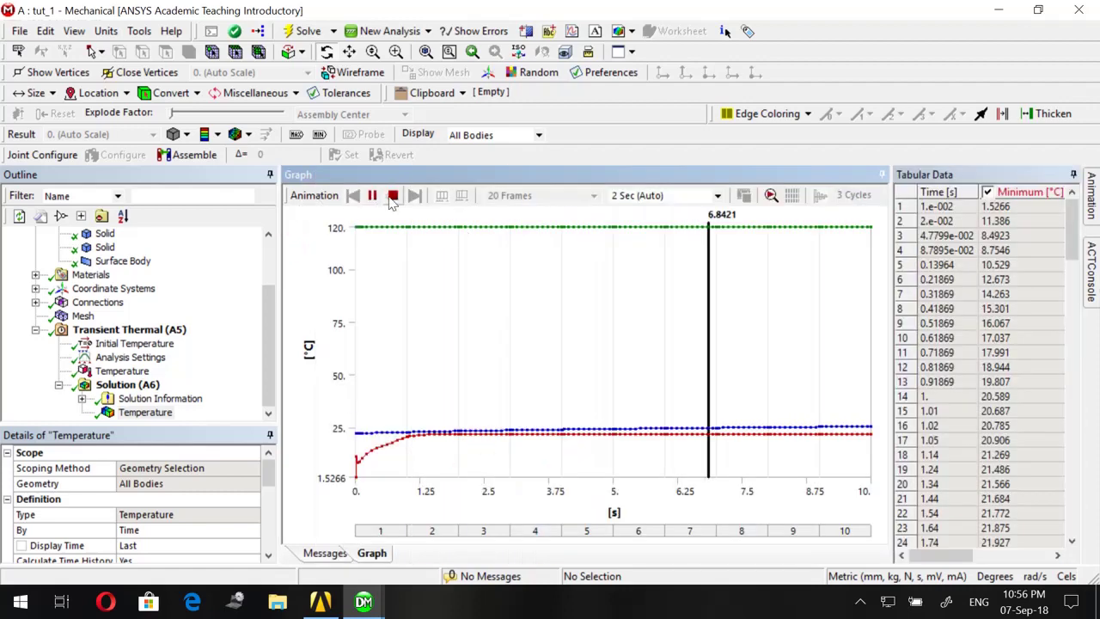
{"action": "left_click", "coordinate": [392, 197]}
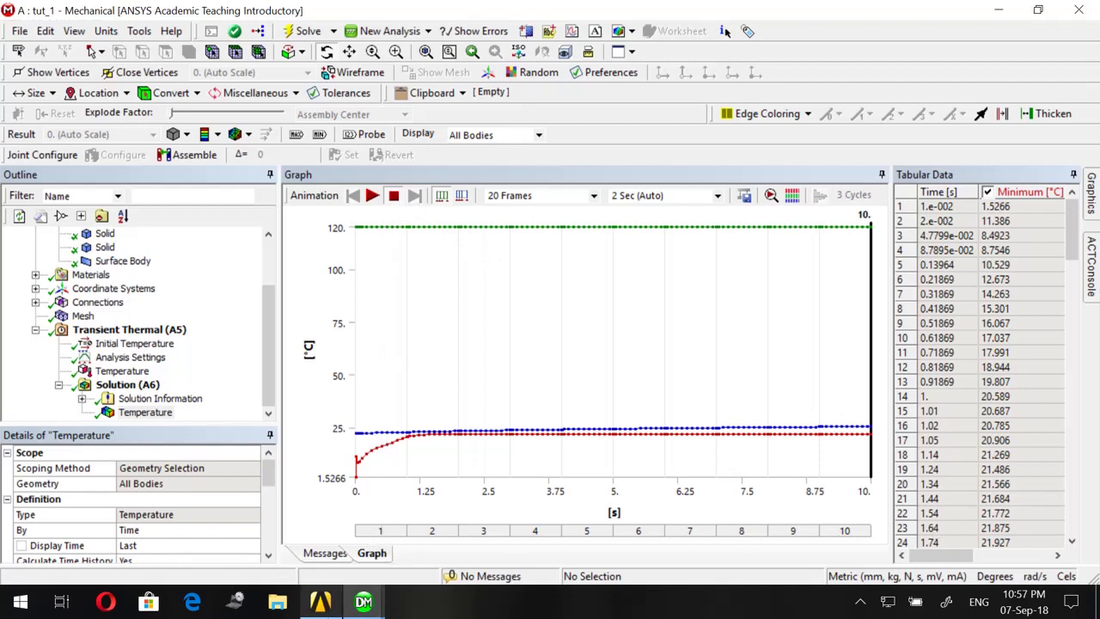
{"action": "mouse_move", "coordinate": [331, 607]}
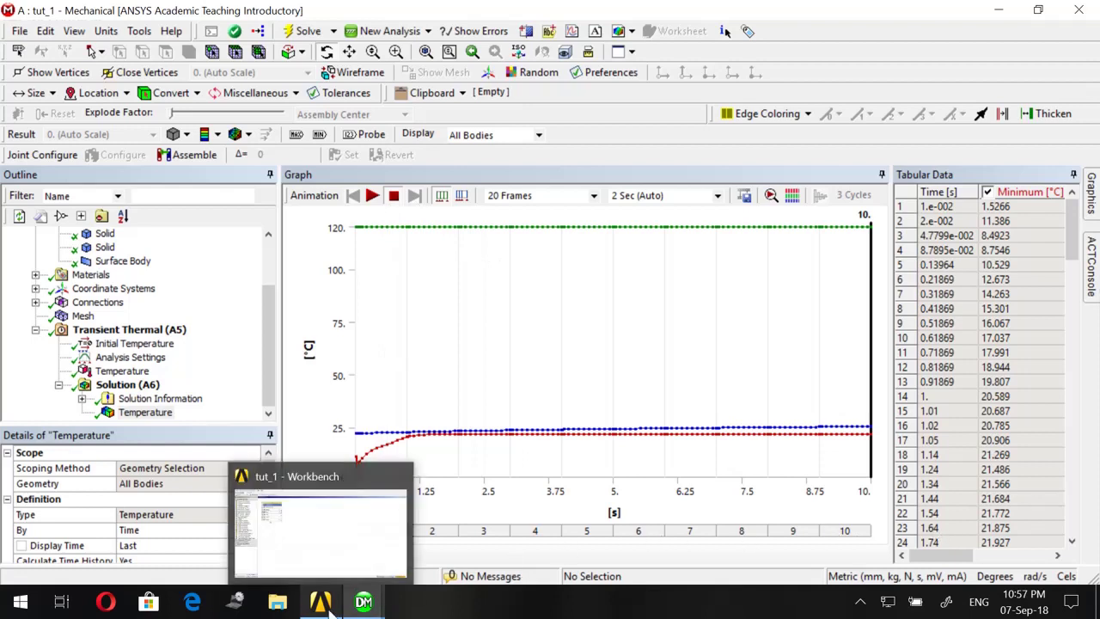